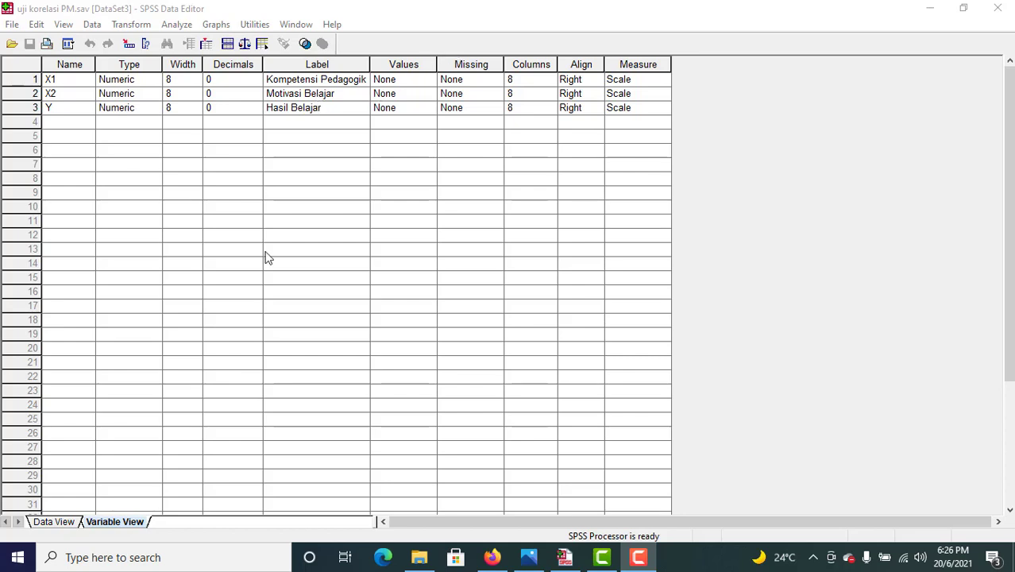
# Review the X1, X2 and Y data for all cases in the dataset.
pyautogui.click(54, 521)
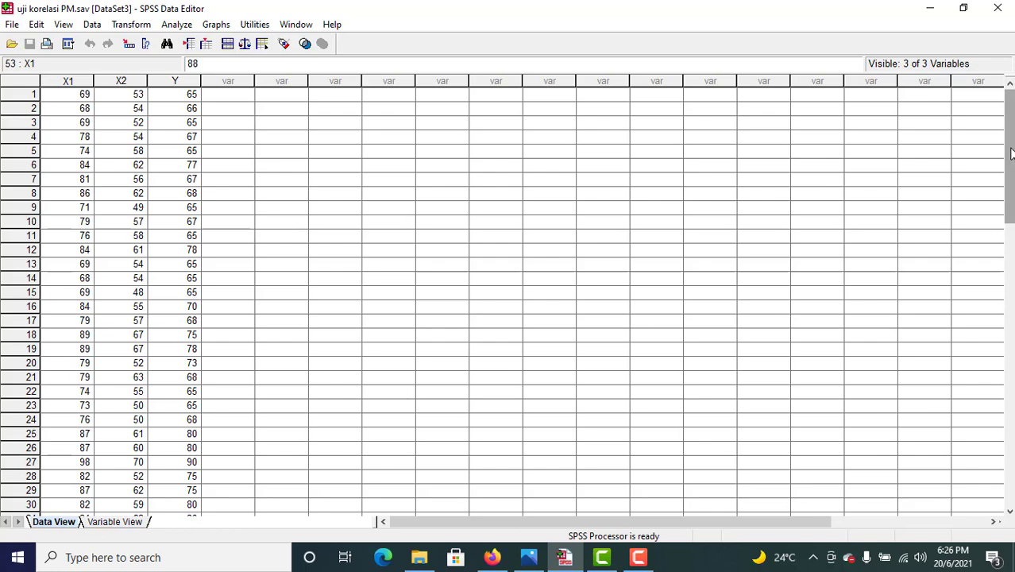
pyautogui.moveTo(1010, 153); pyautogui.dragTo(1011, 264)
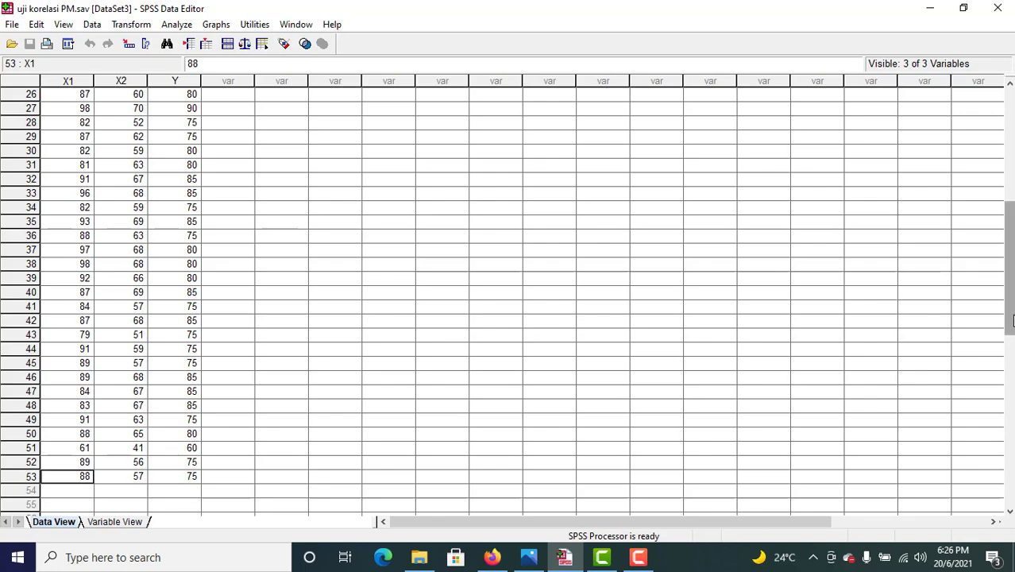
pyautogui.moveTo(1012, 320); pyautogui.dragTo(1012, 206)
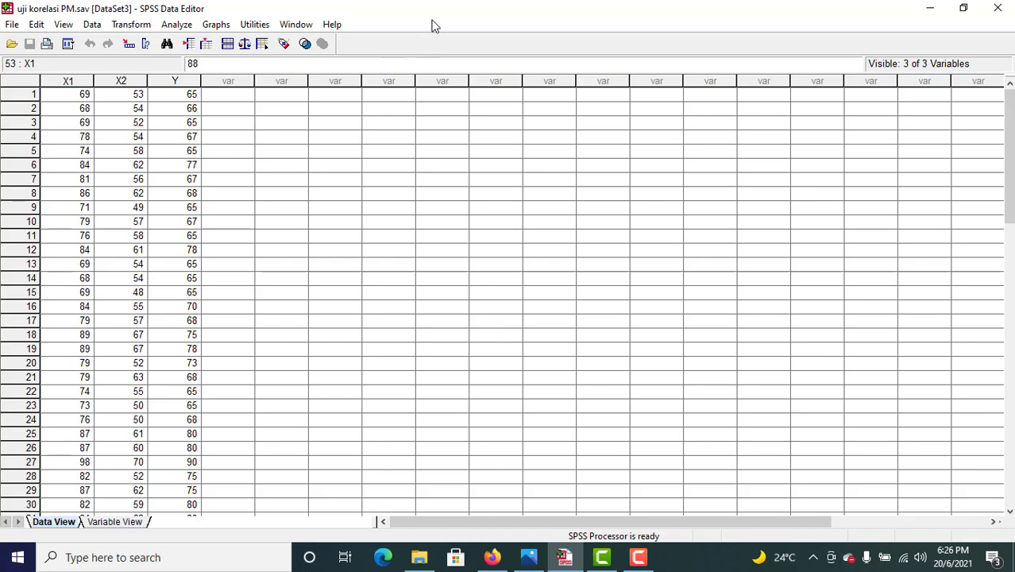
# Set up a linear regression with Hasil Belajar [Y] as dependent and Kompetensi Pedagogik [X1] and Motivasi Belajar [X2] as independent variables.
pyautogui.click(179, 26)
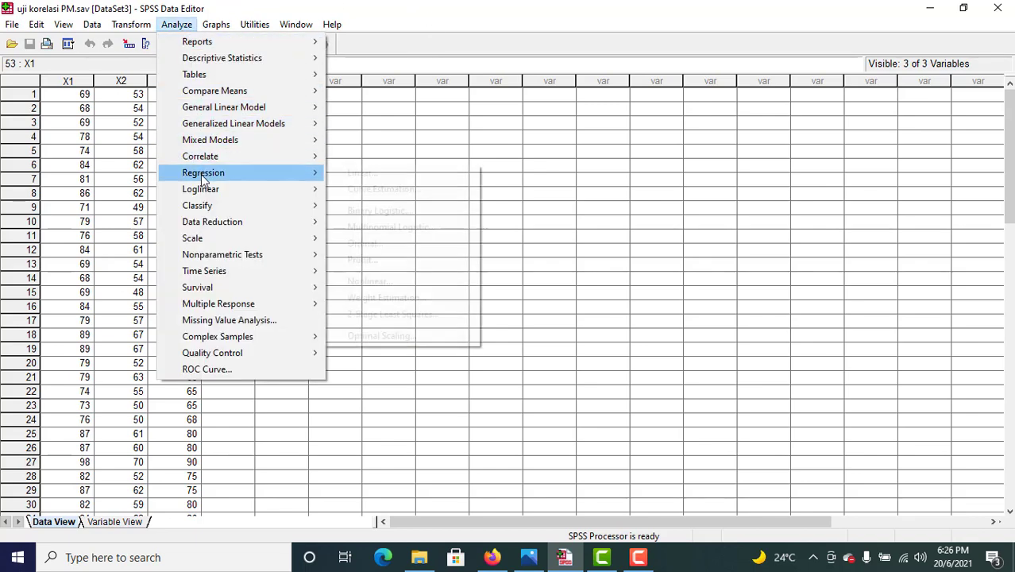
pyautogui.moveTo(213, 179)
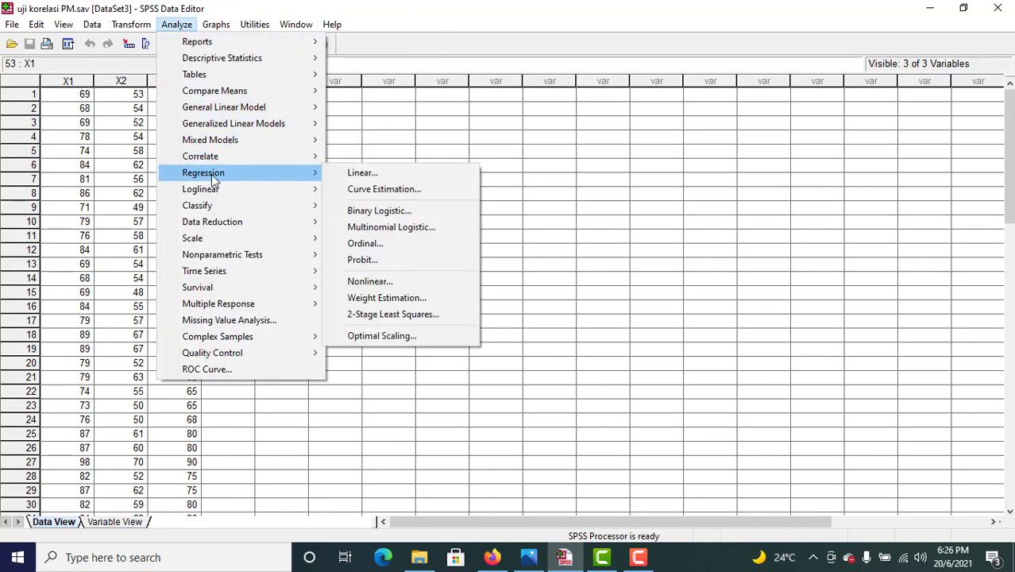
pyautogui.click(355, 174)
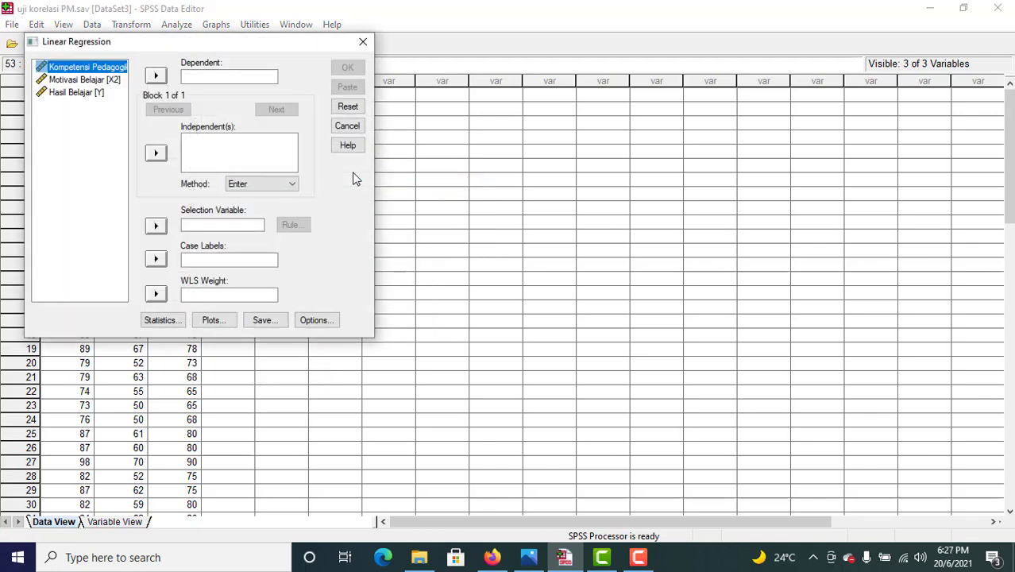
pyautogui.click(79, 93)
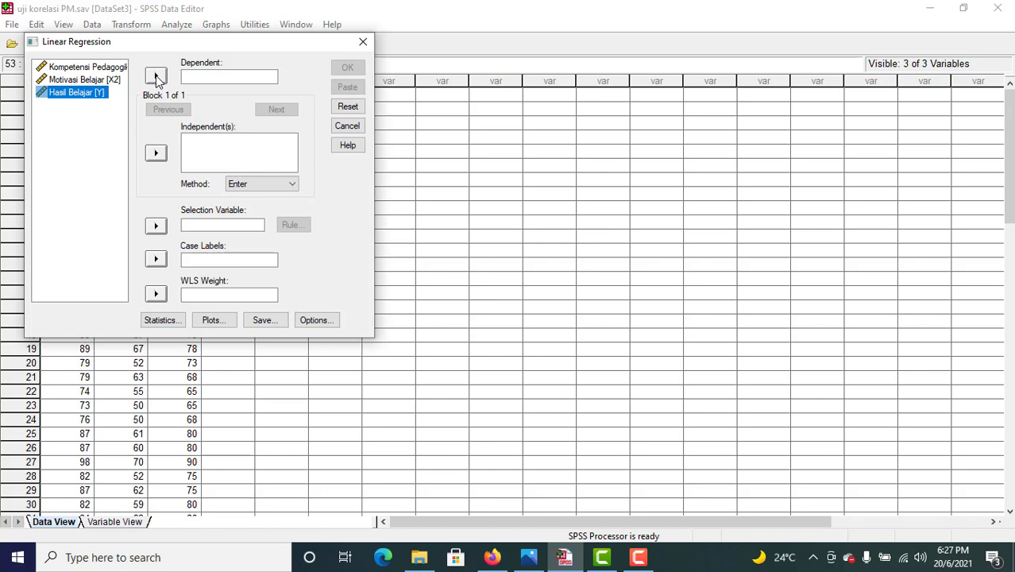
pyautogui.click(156, 76)
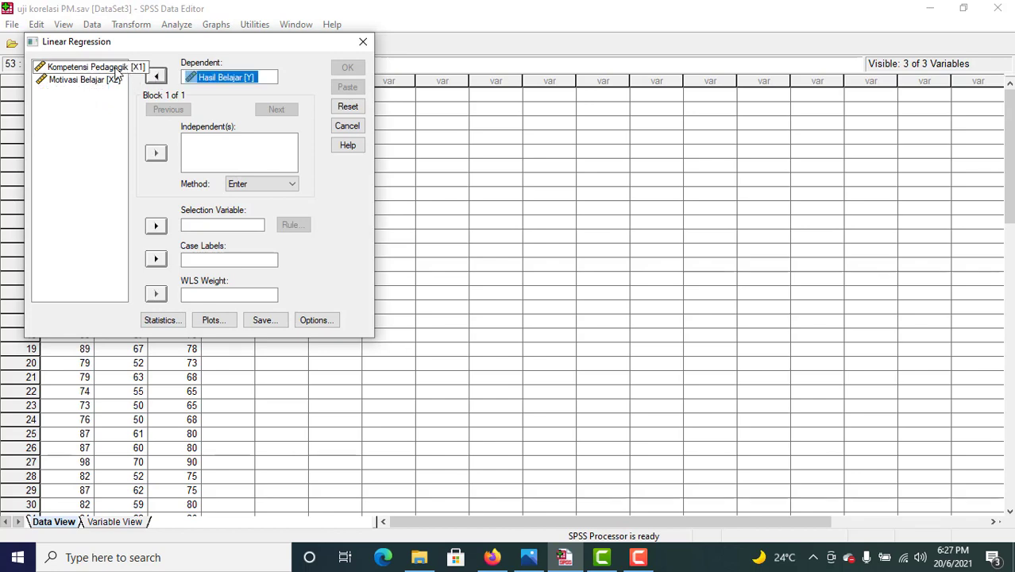
pyautogui.click(117, 69)
pyautogui.hotkey('shift', 'Down')
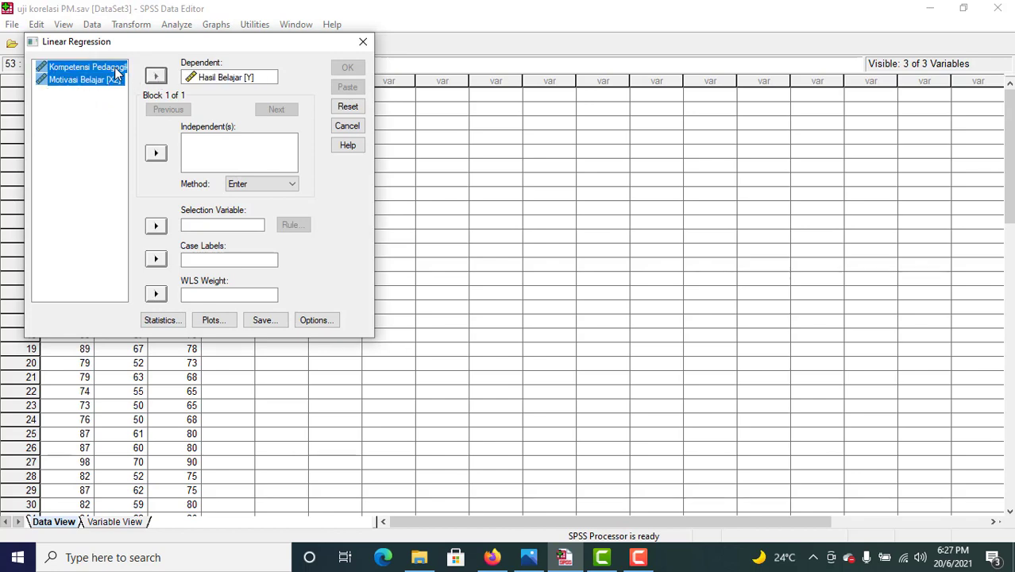
pyautogui.click(156, 154)
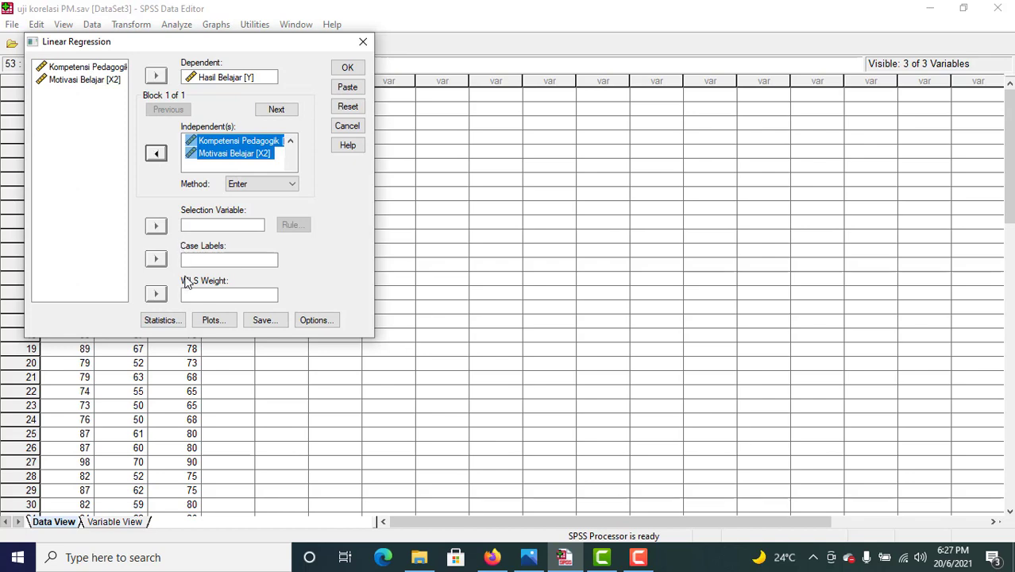
# Include collinearity diagnostics and the Durbin-Watson residual test in the regression statistics.
pyautogui.click(163, 321)
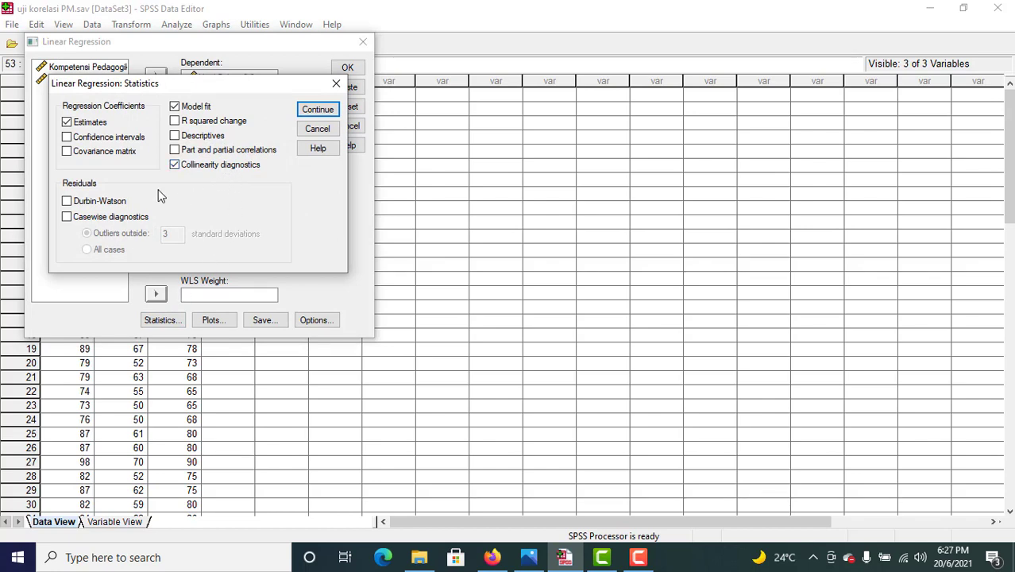
pyautogui.click(101, 205)
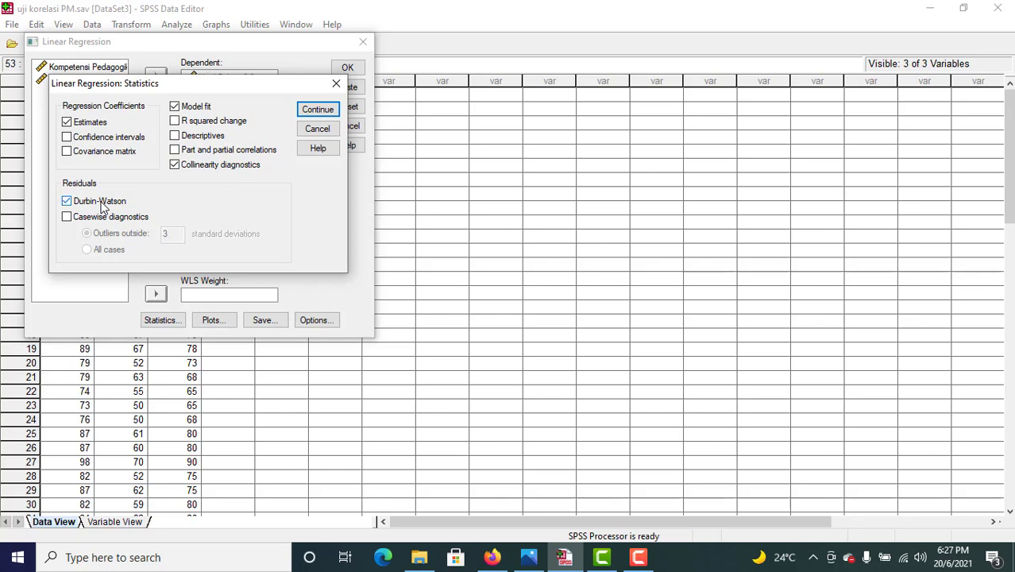
pyautogui.click(319, 110)
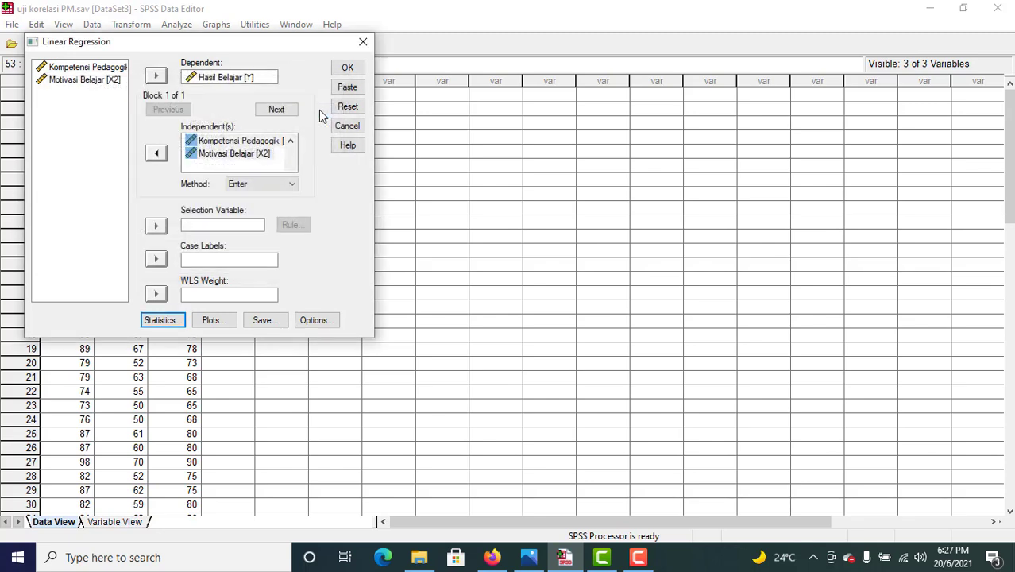
# Define a scatterplot with *SRESID on Y and *ZPRED on X, and run the regression.
pyautogui.click(211, 320)
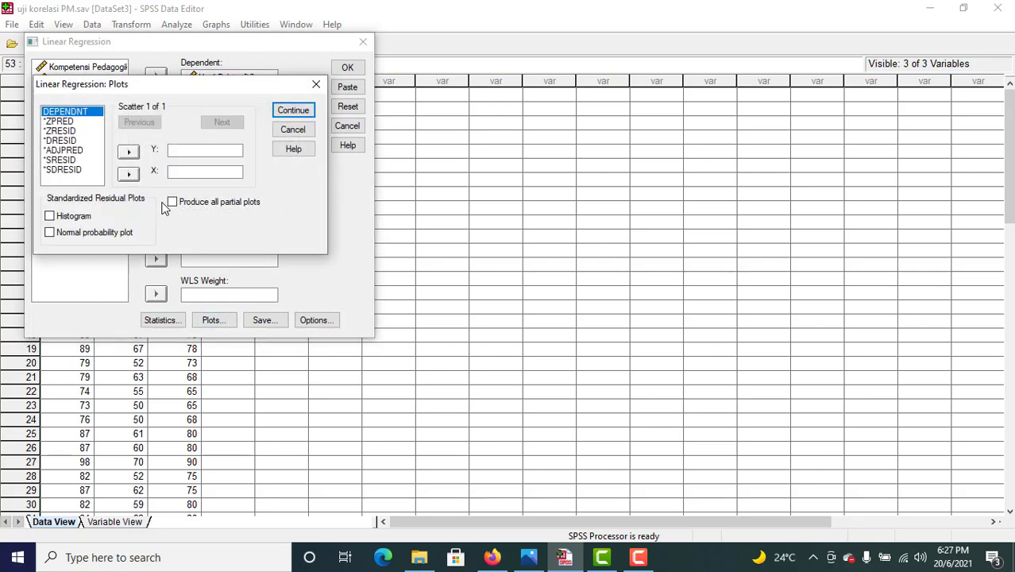
pyautogui.click(62, 159)
pyautogui.click(128, 152)
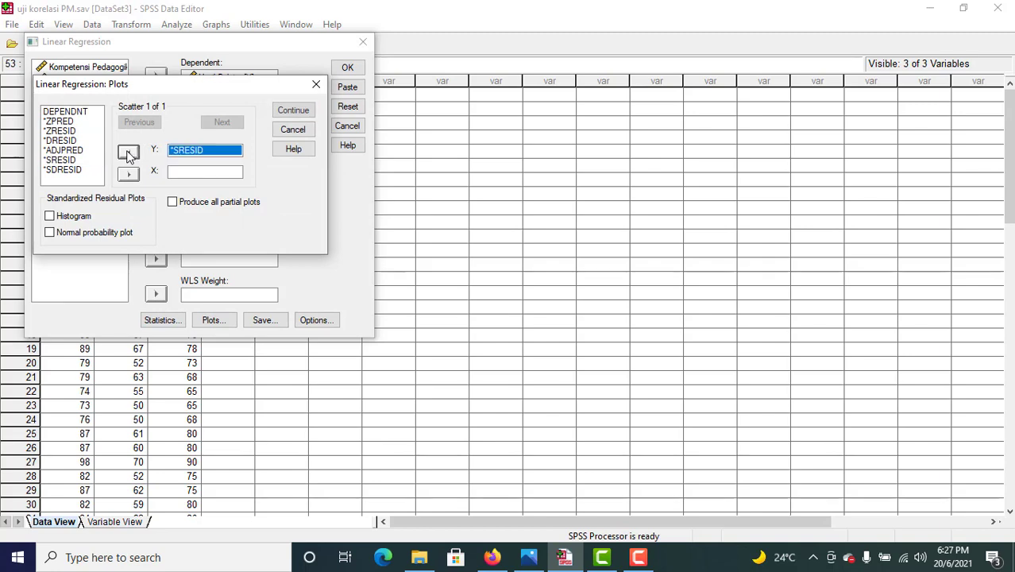
pyautogui.click(60, 122)
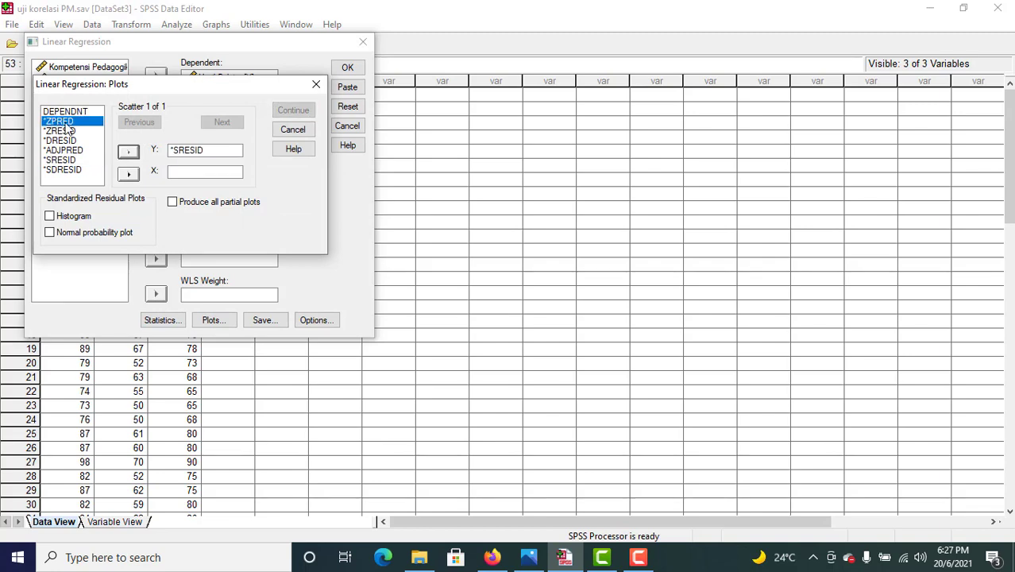
pyautogui.click(128, 174)
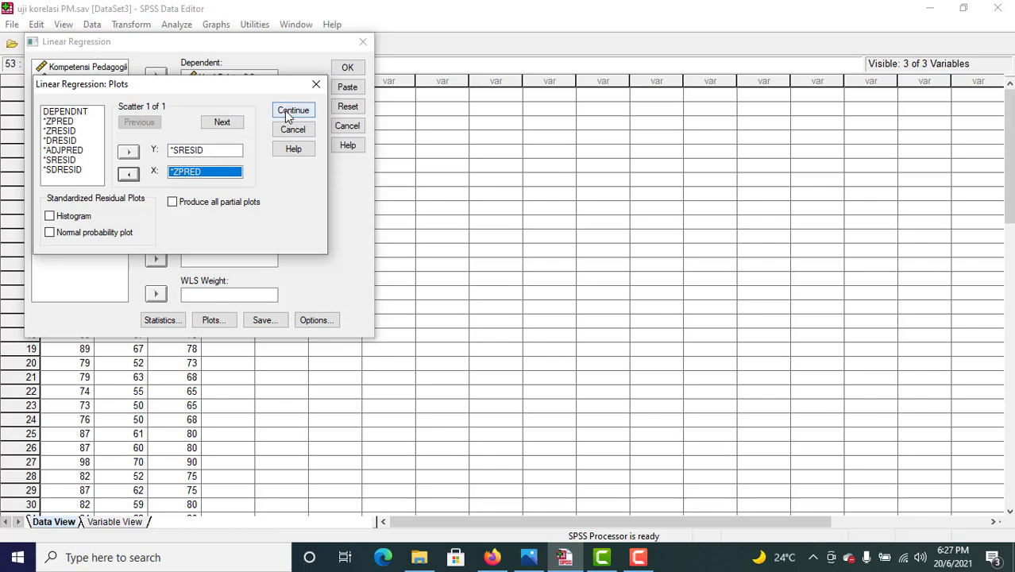
pyautogui.click(291, 113)
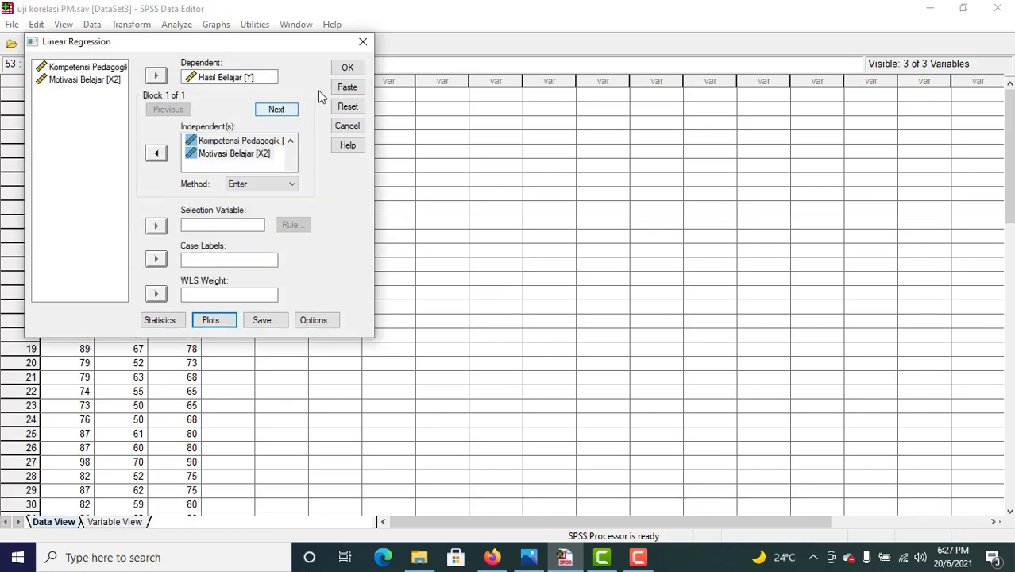
pyautogui.click(342, 72)
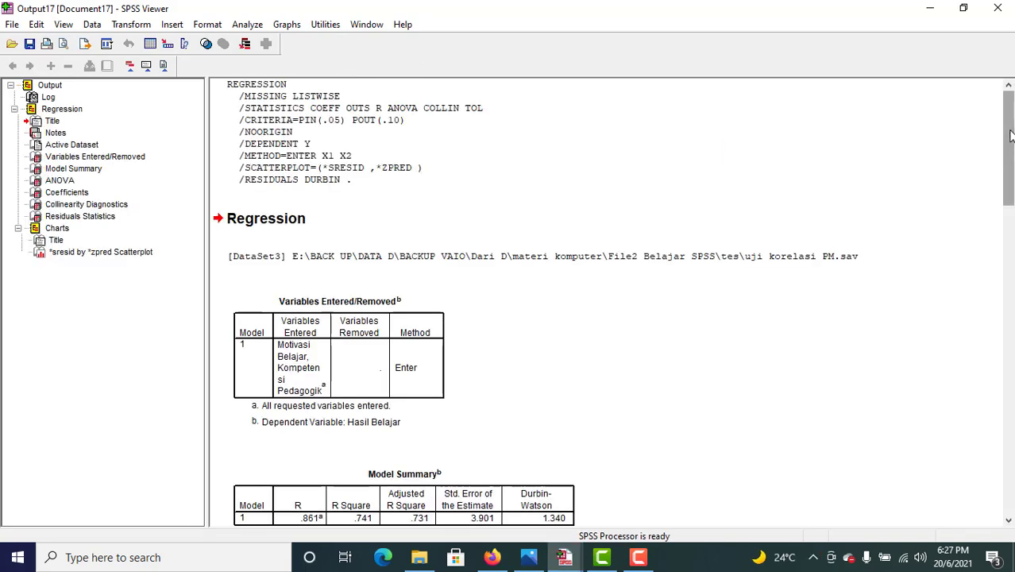
# Look through the regression output and examine the tolerance and VIF values in the Coefficients table.
pyautogui.moveTo(1011, 133); pyautogui.dragTo(1012, 447)
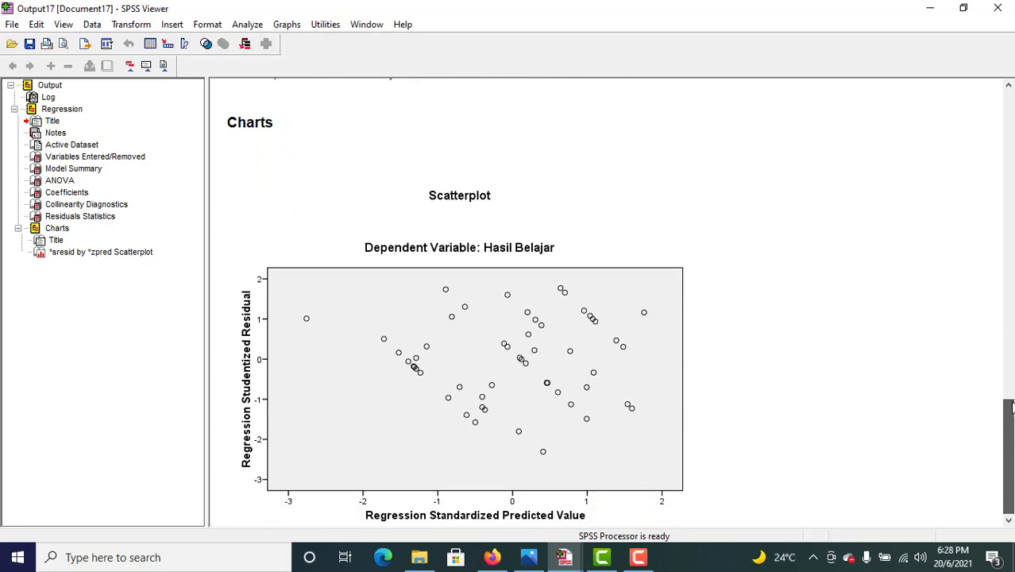
pyautogui.moveTo(1012, 406); pyautogui.dragTo(1009, 134)
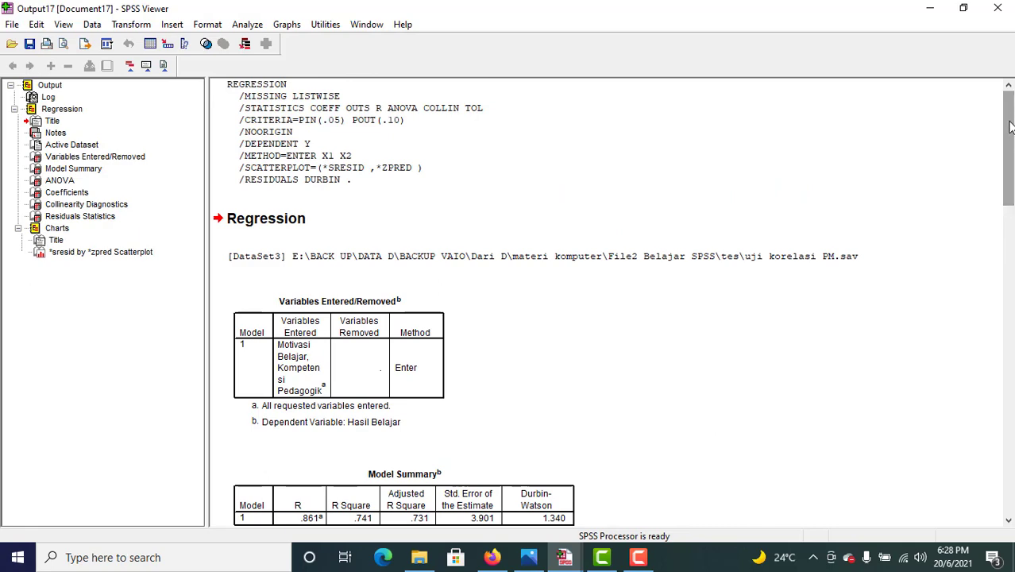
pyautogui.moveTo(1010, 127)
pyautogui.mouseDown()
pyautogui.moveTo(1010, 163)
pyautogui.moveTo(1010, 125)
pyautogui.mouseUp()
pyautogui.moveTo(1010, 131); pyautogui.dragTo(1010, 135)
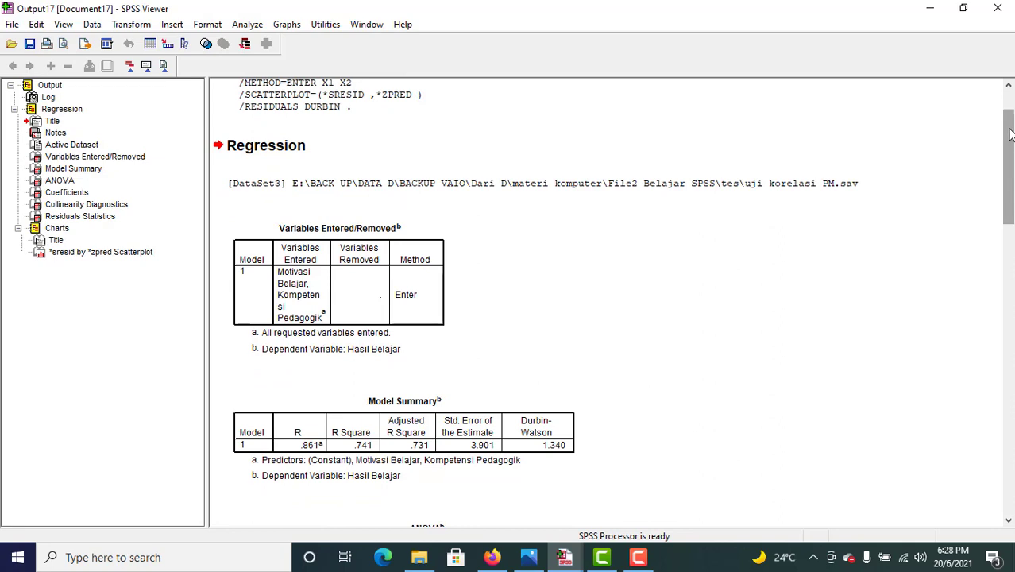
pyautogui.moveTo(1010, 133); pyautogui.dragTo(1010, 237)
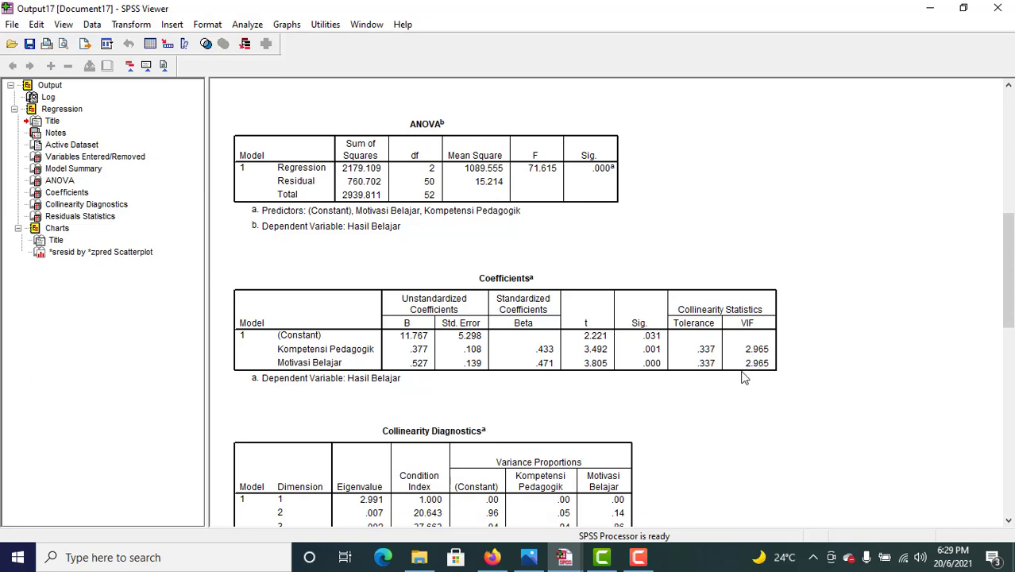
pyautogui.click(763, 338)
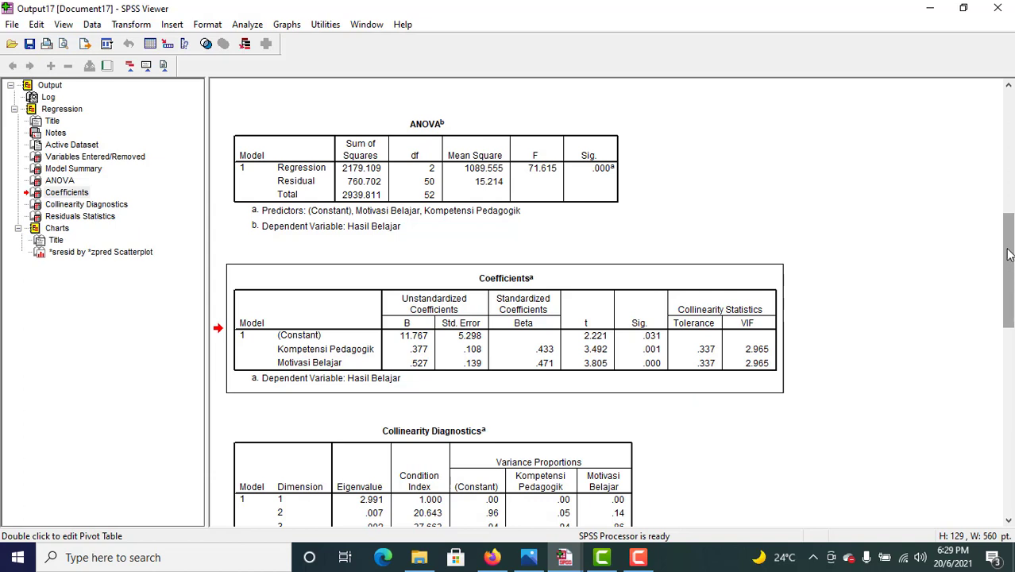
# Examine the residual scatterplot, the Durbin-Watson value in the Model Summary, and the ANOVA and Coefficients tables.
pyautogui.moveTo(1008, 254); pyautogui.dragTo(1011, 440)
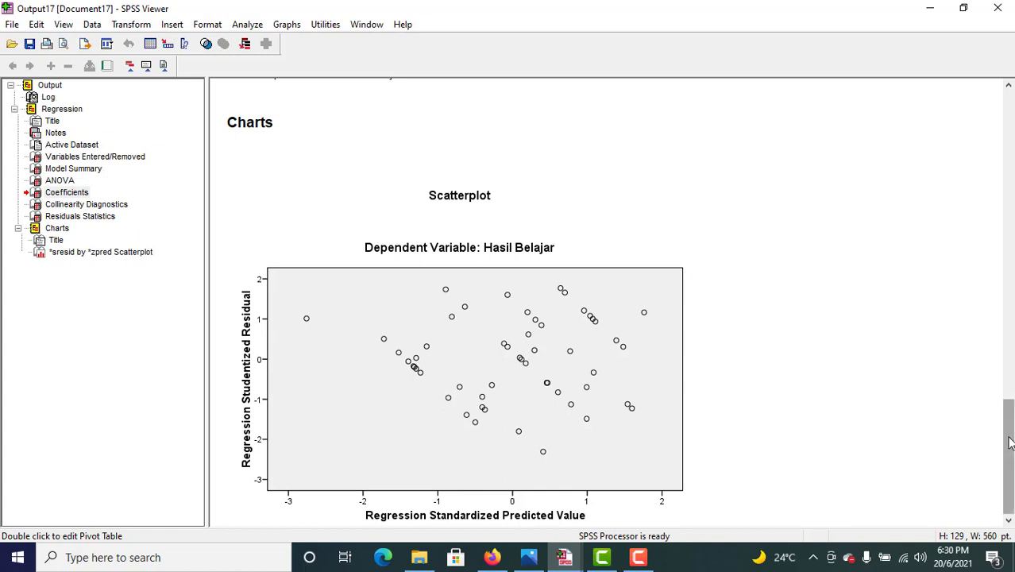
pyautogui.moveTo(1010, 442); pyautogui.dragTo(1012, 196)
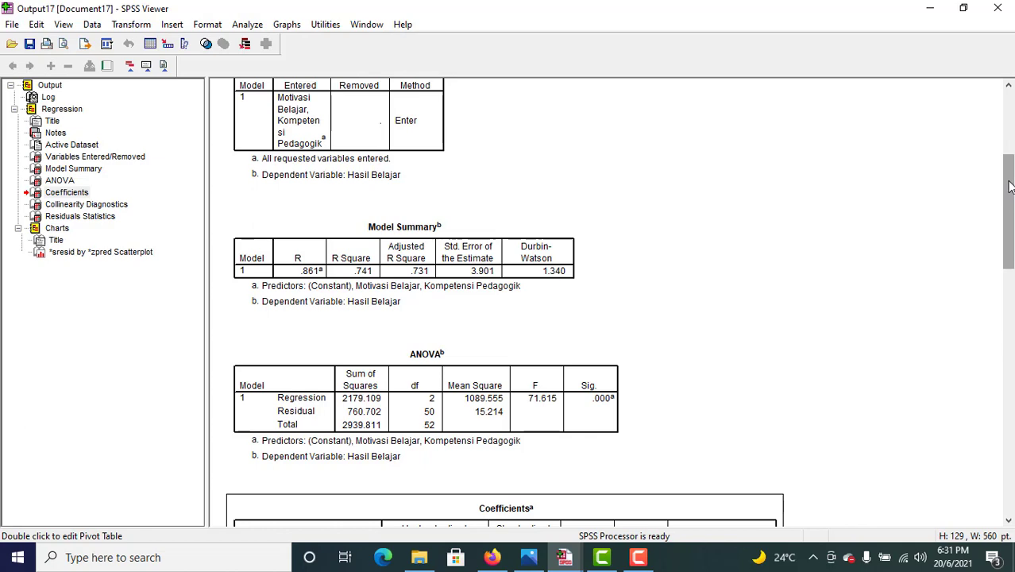
pyautogui.moveTo(1010, 185); pyautogui.dragTo(1010, 243)
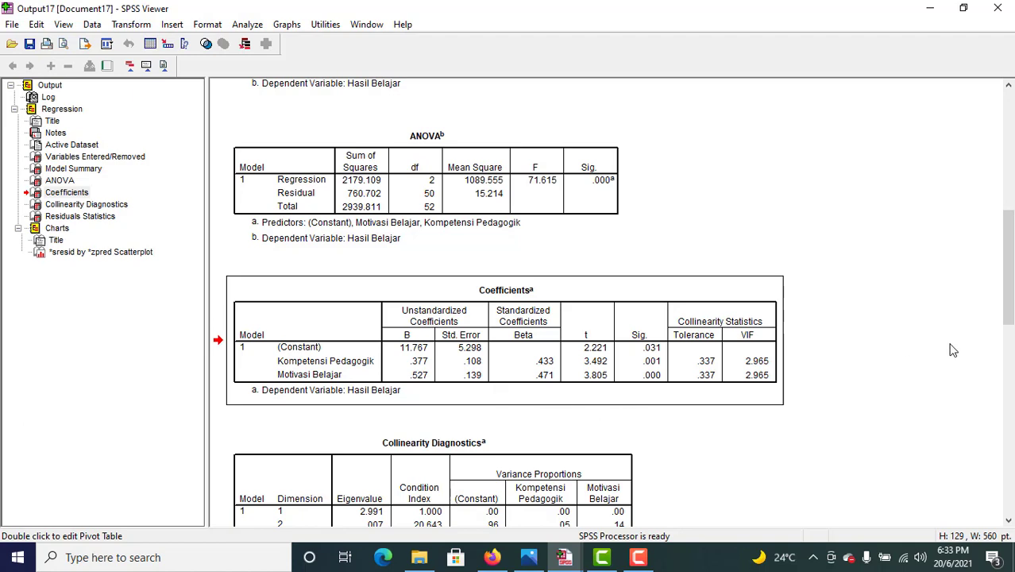
pyautogui.scroll(-2, 1010, 278)
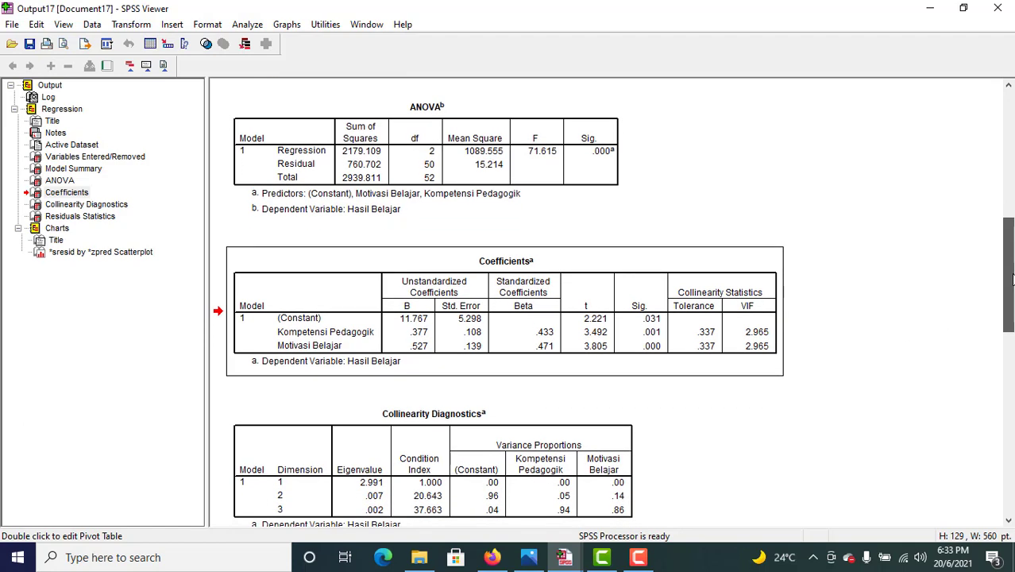
pyautogui.scroll(-1, 1011, 278)
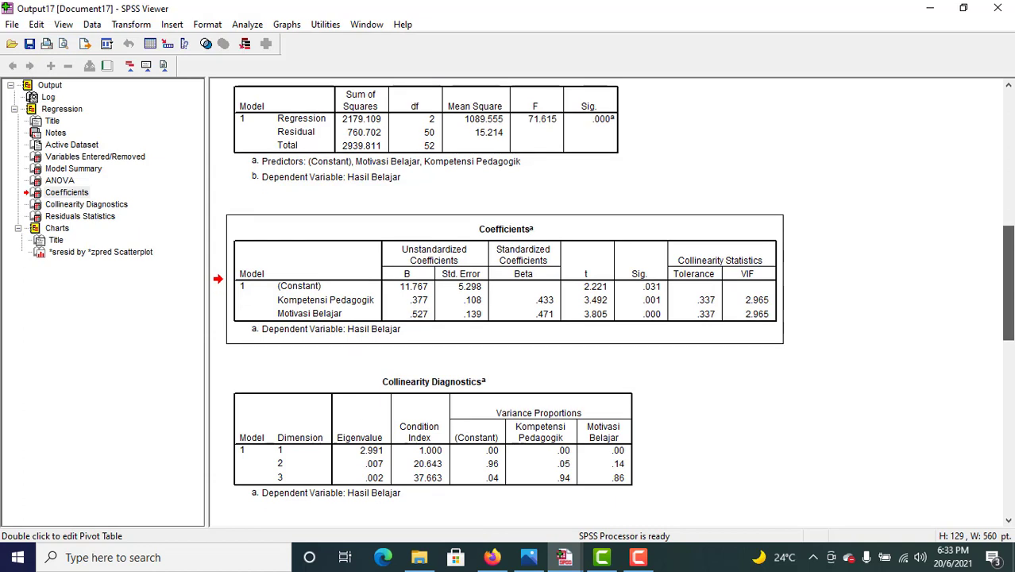
pyautogui.scroll(-1, 1011, 278)
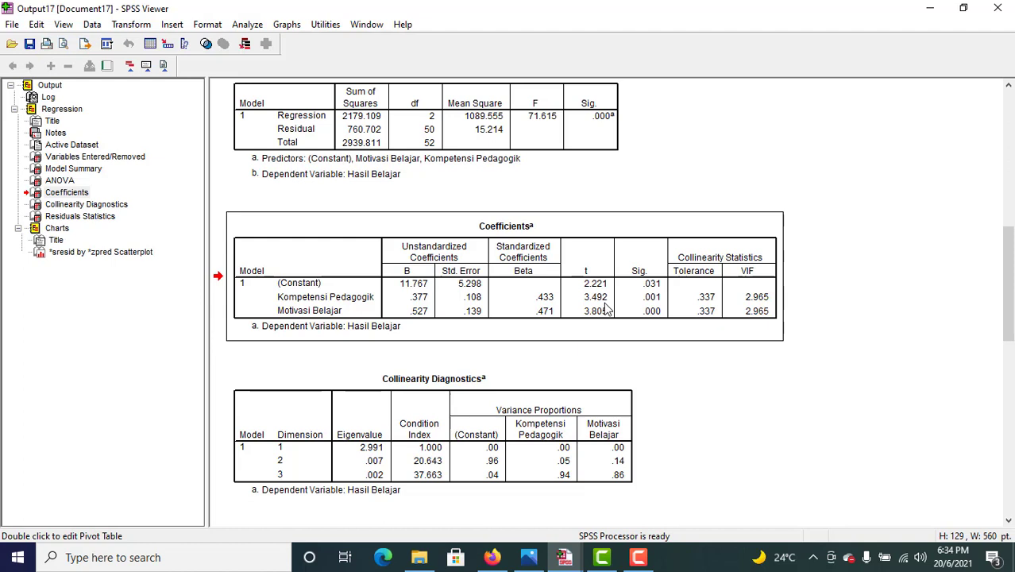
# Consult the t table Tabel-t 2.webp in Firefox and compare it with the Coefficients table in the SPSS output.
pyautogui.click(492, 556)
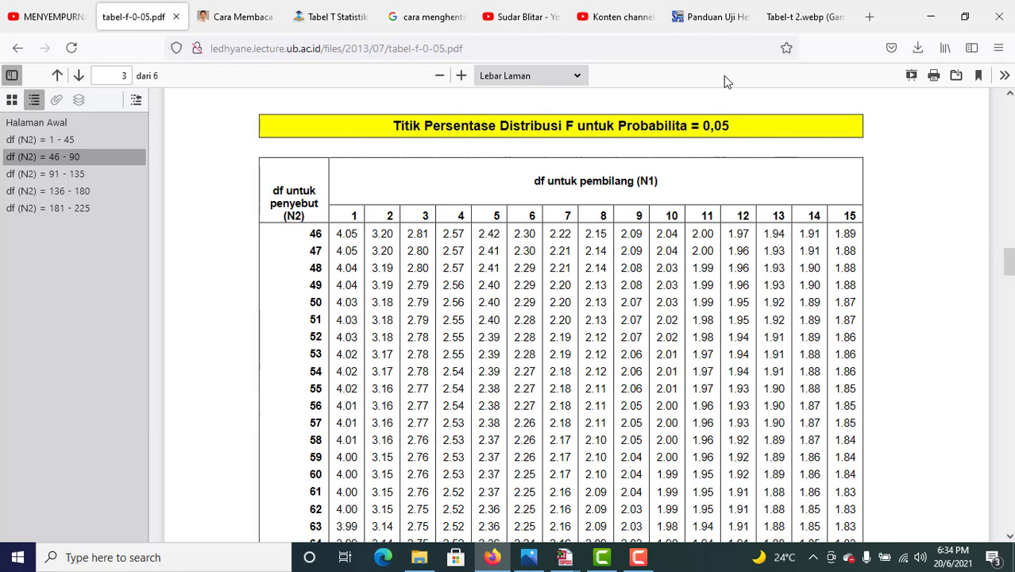
pyautogui.click(789, 17)
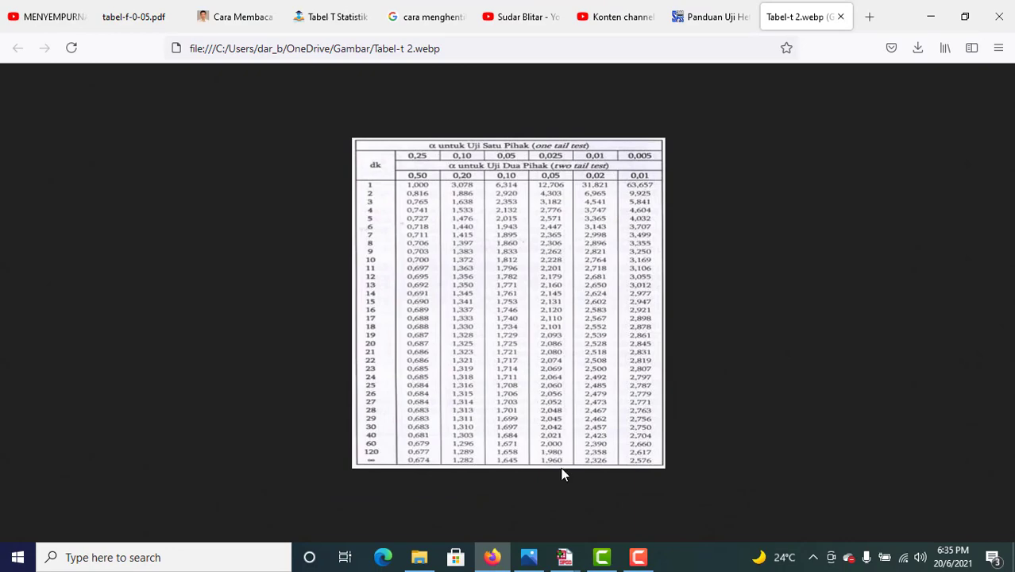
pyautogui.moveTo(564, 554)
pyautogui.click(605, 538)
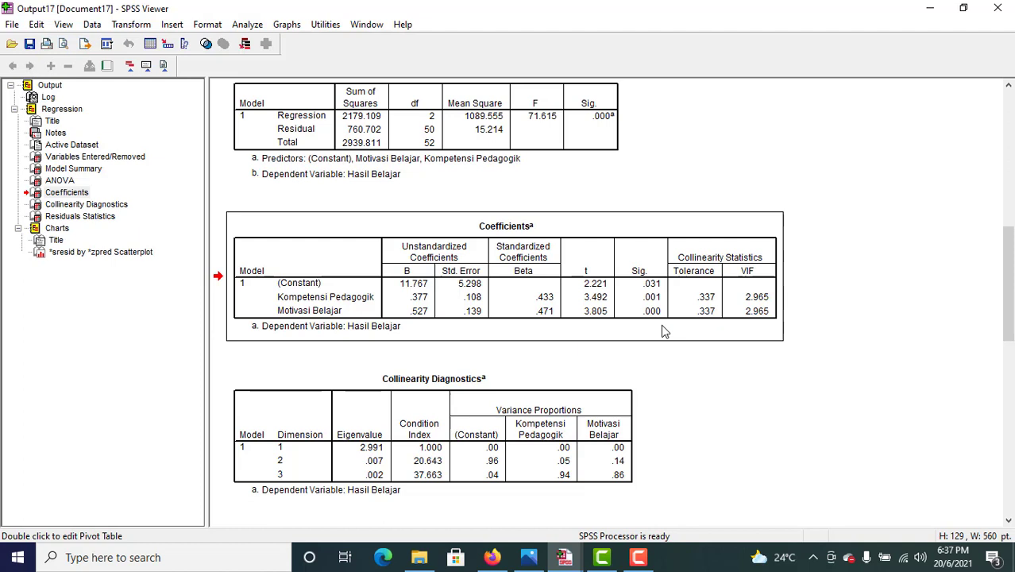
pyautogui.moveTo(1010, 294); pyautogui.dragTo(1010, 291)
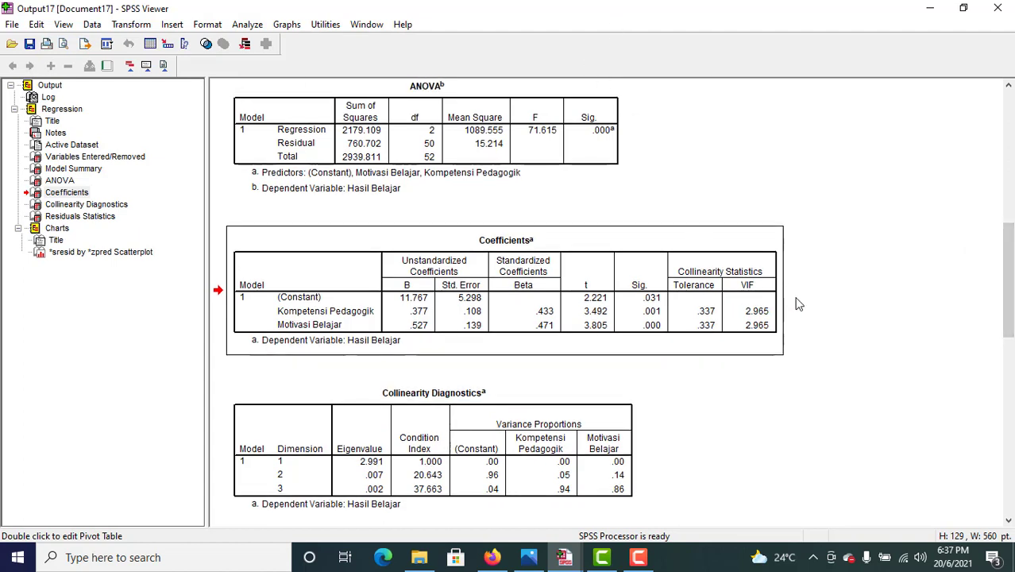
pyautogui.moveTo(1011, 283); pyautogui.dragTo(1010, 273)
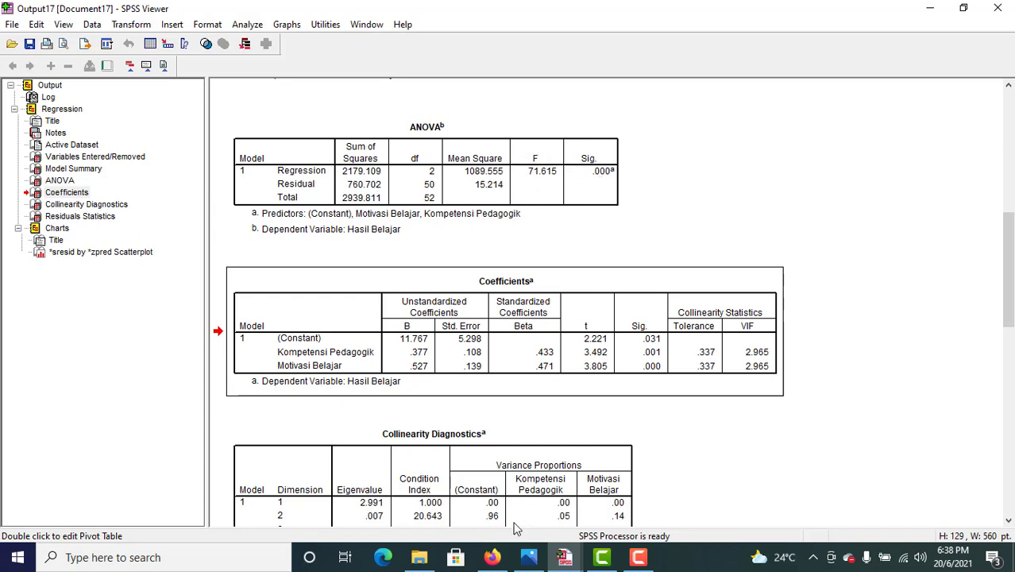
# Look up the critical F value for N1 = 2 and N2 = 50 in tabel-f-0-05.pdf in Firefox.
pyautogui.click(492, 558)
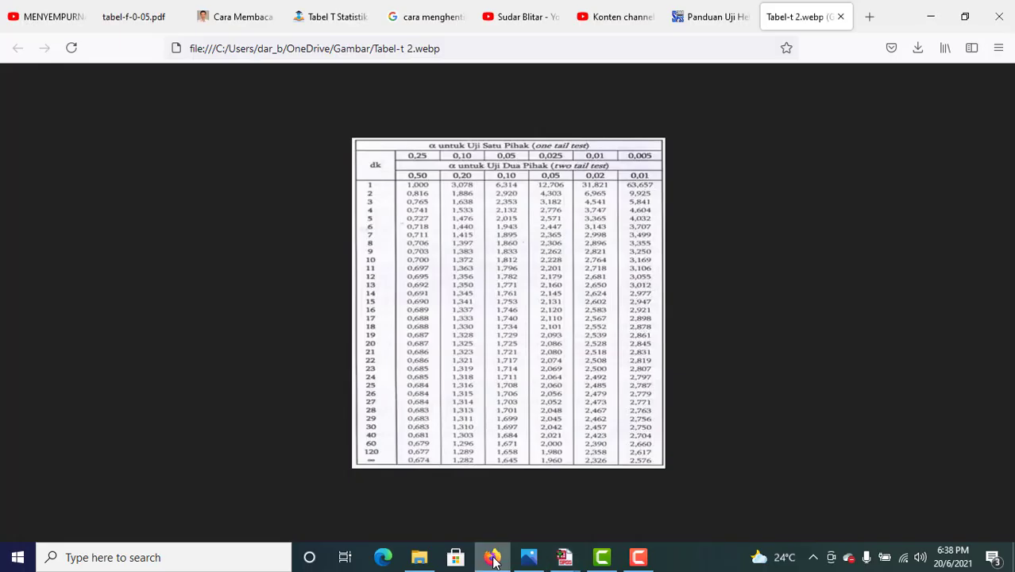
pyautogui.click(131, 23)
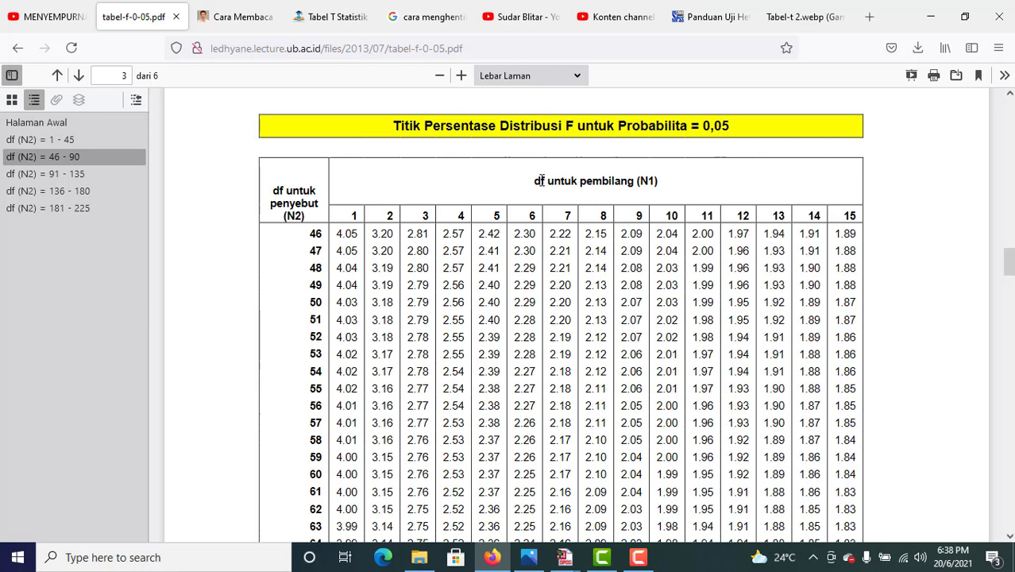
pyautogui.moveTo(534, 180); pyautogui.dragTo(672, 187)
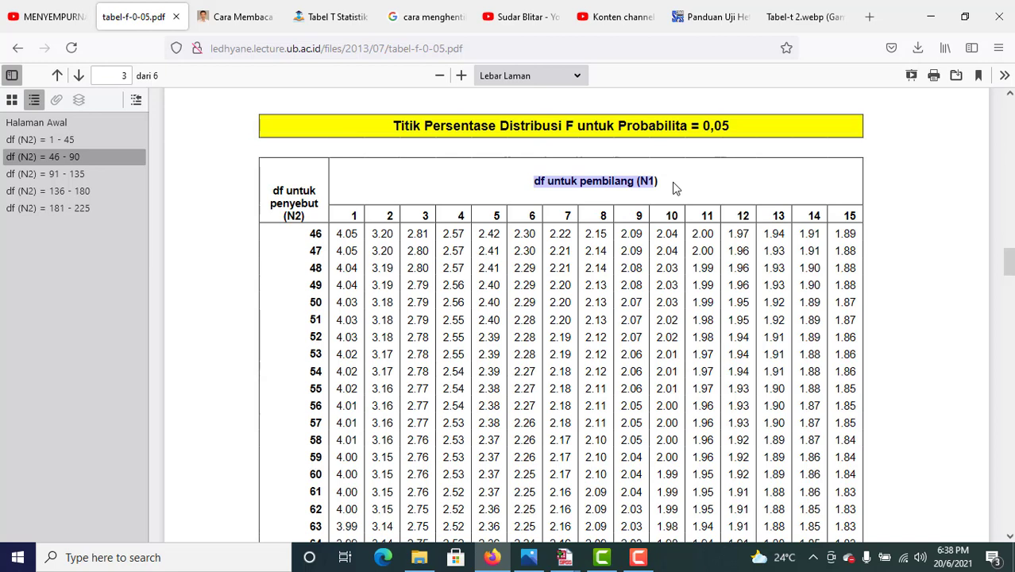
pyautogui.moveTo(388, 220); pyautogui.dragTo(392, 212)
pyautogui.click(392, 213)
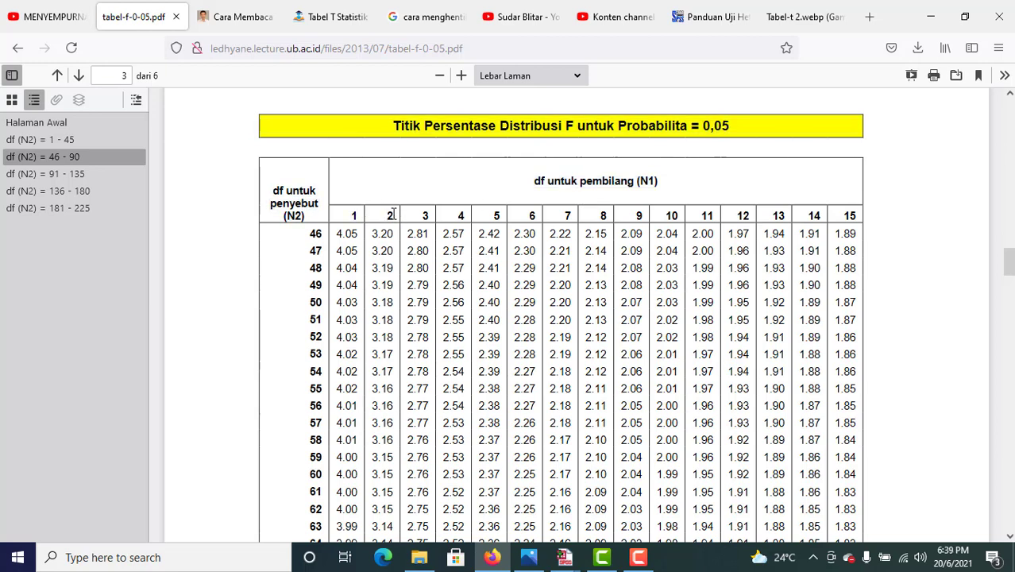
pyautogui.doubleClick(389, 212)
pyautogui.moveTo(321, 300); pyautogui.dragTo(311, 300)
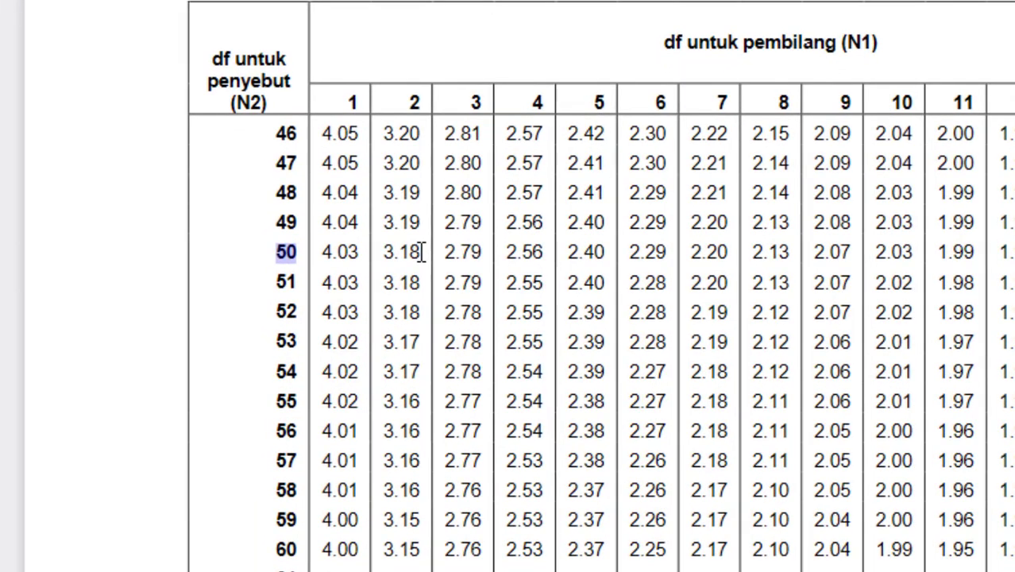
pyautogui.moveTo(394, 301); pyautogui.dragTo(389, 302)
pyautogui.moveTo(414, 252); pyautogui.dragTo(383, 252)
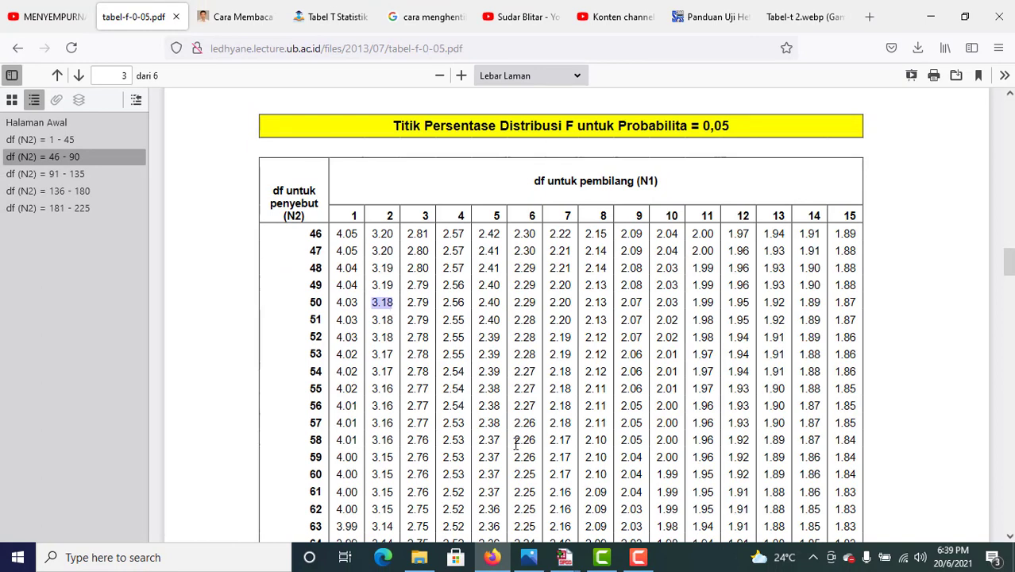
# Compare the F value in the ANOVA table of the SPSS output with the critical value in the Firefox F table.
pyautogui.click(565, 557)
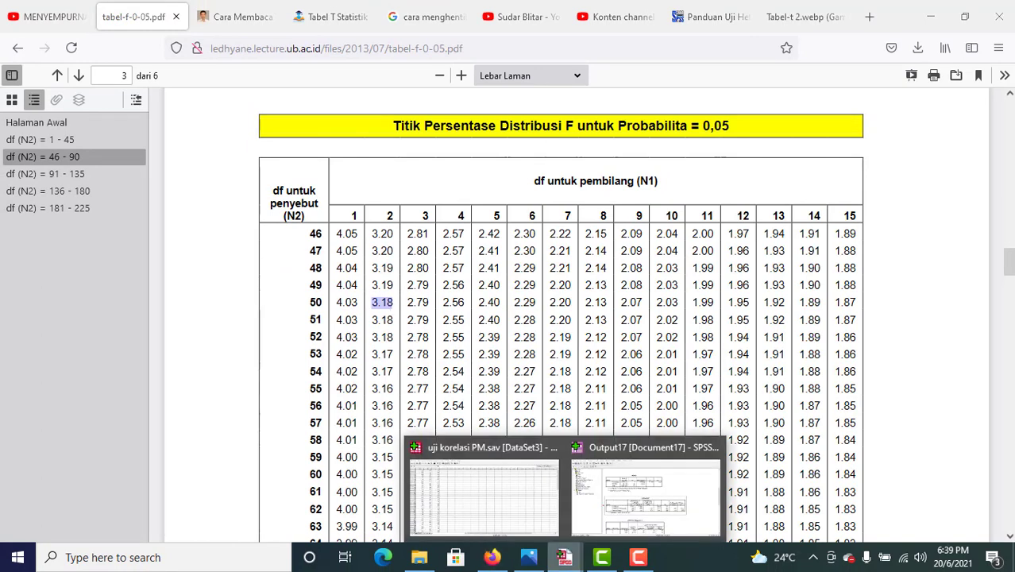
pyautogui.click(615, 508)
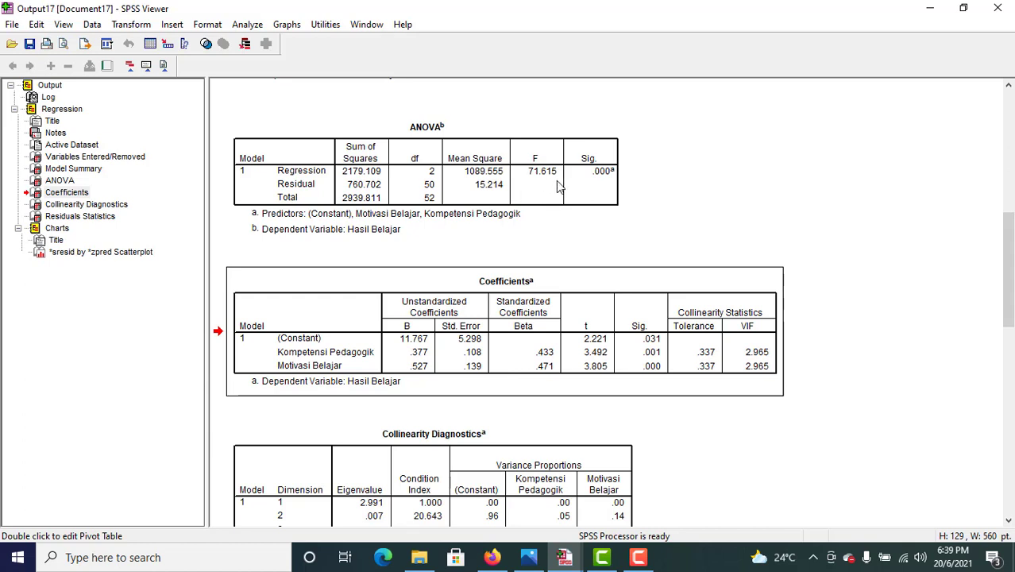
pyautogui.click(565, 558)
pyautogui.click(497, 563)
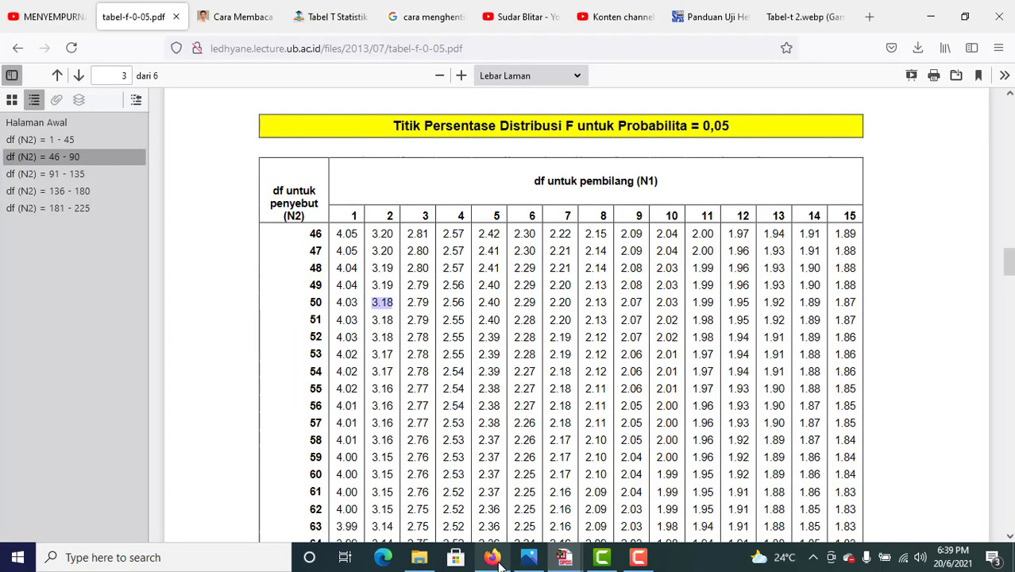
# Return to the SPSS output and examine the R Square and Adjusted R Square values in the Model Summary table.
pyautogui.click(565, 558)
pyautogui.click(619, 524)
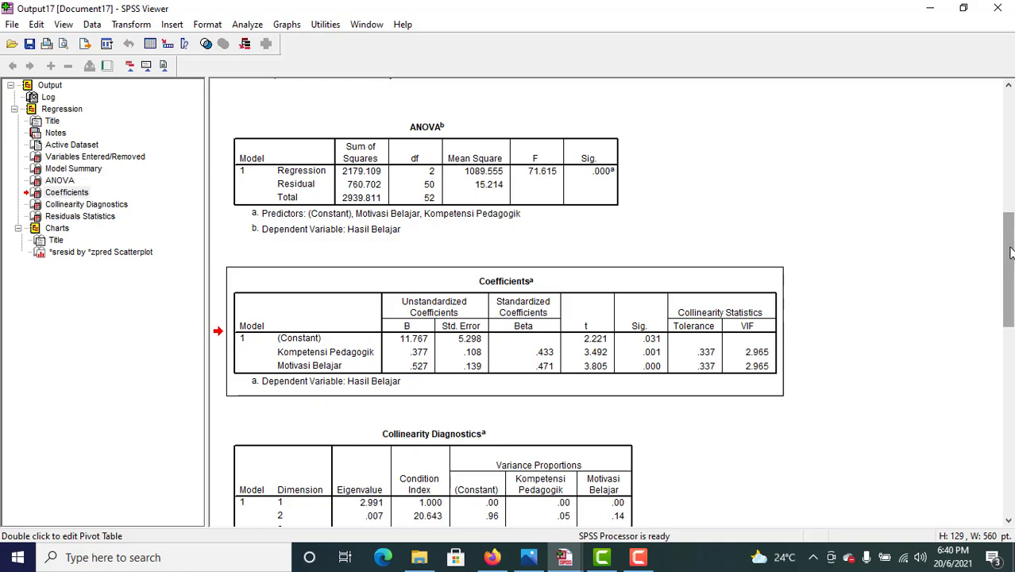
pyautogui.moveTo(1012, 248); pyautogui.dragTo(1012, 194)
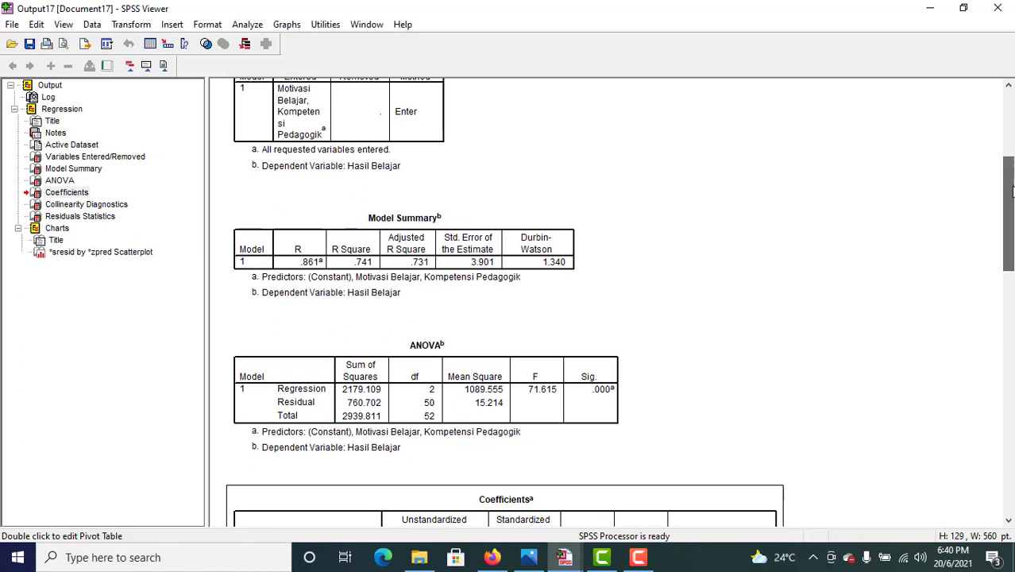
pyautogui.click(389, 246)
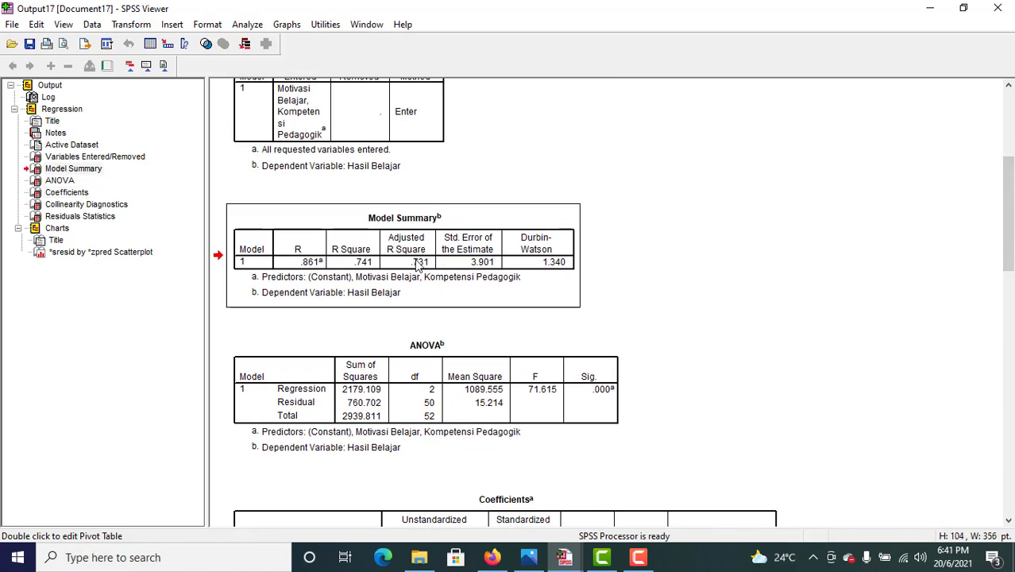